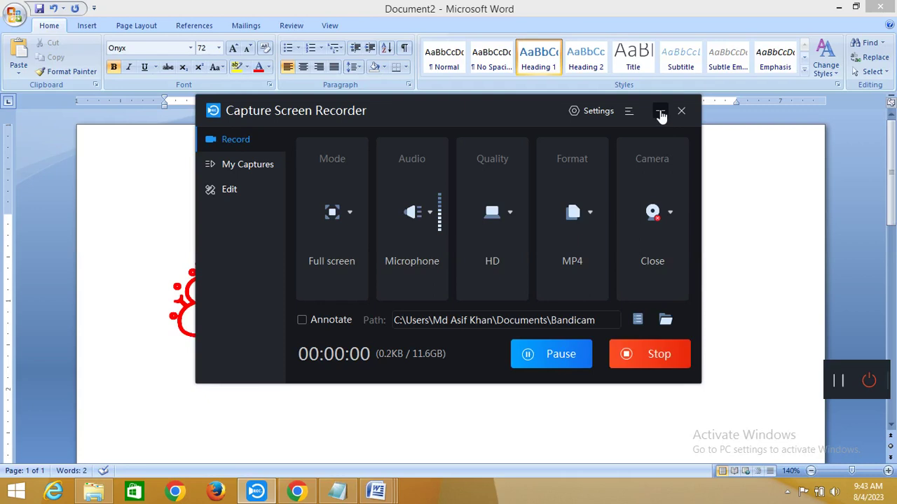
Start the recording, clear the recorder away, and delete the existing snowman and apple symbols.
left_click(660, 112)
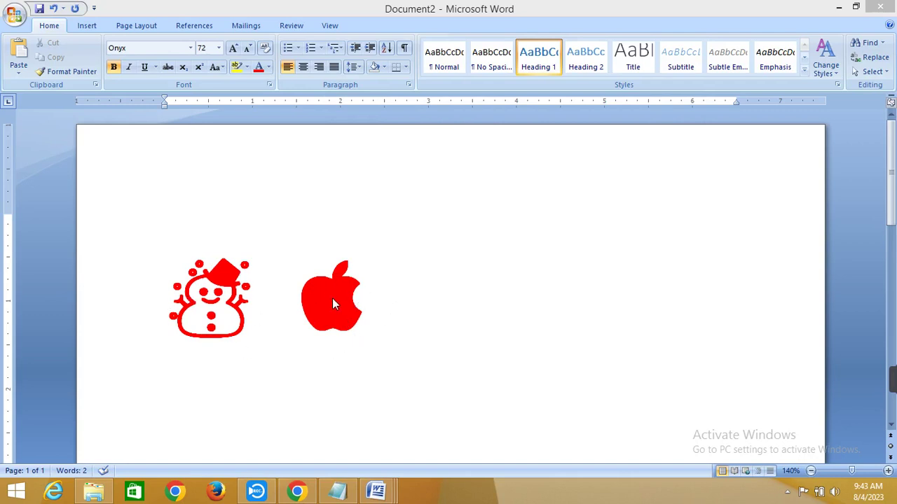
left_click(411, 305)
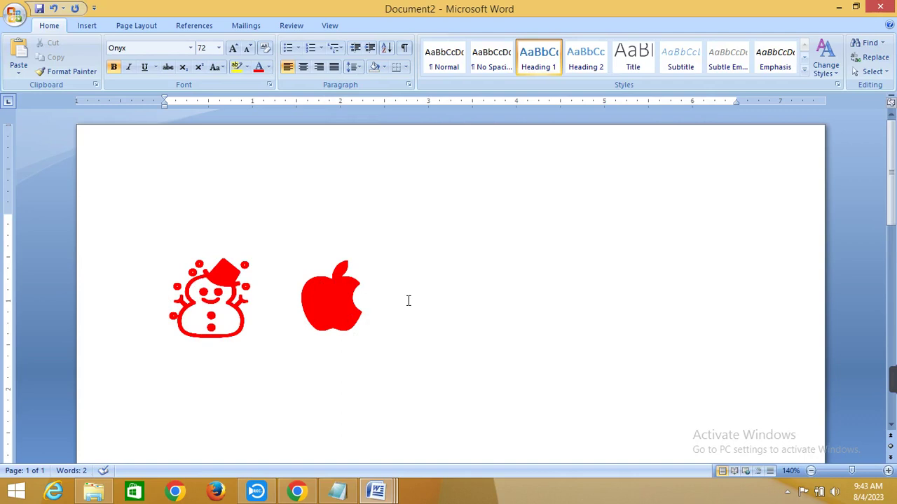
key("BackSpace")
key("BackSpace")
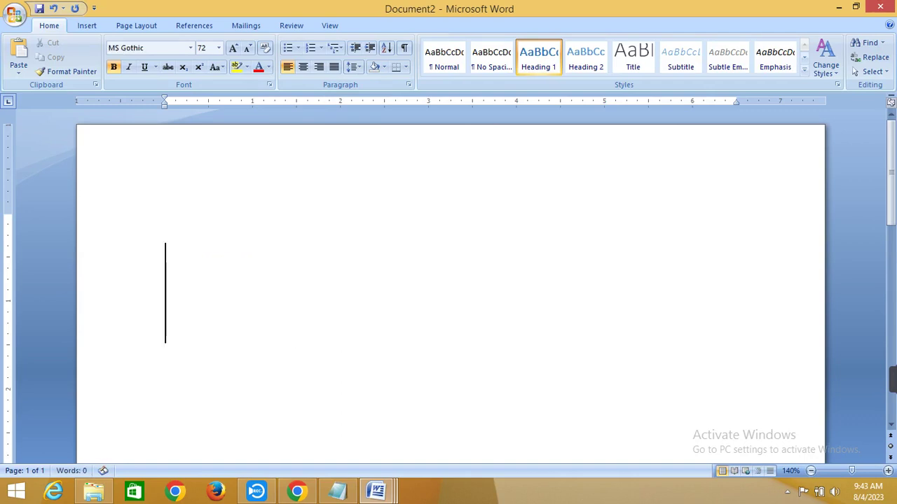
Insert the snowman from code 2603, then the Onyx-font apple from f000, using Alt+X.
type("2")
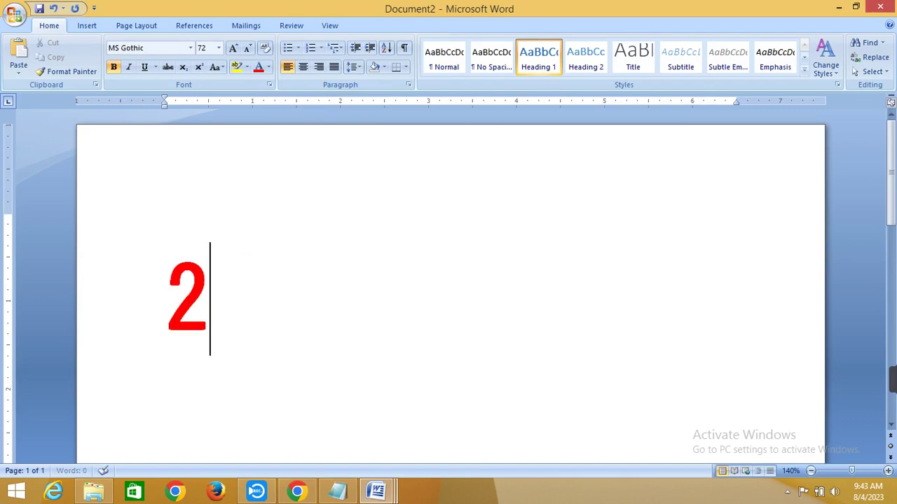
type("60")
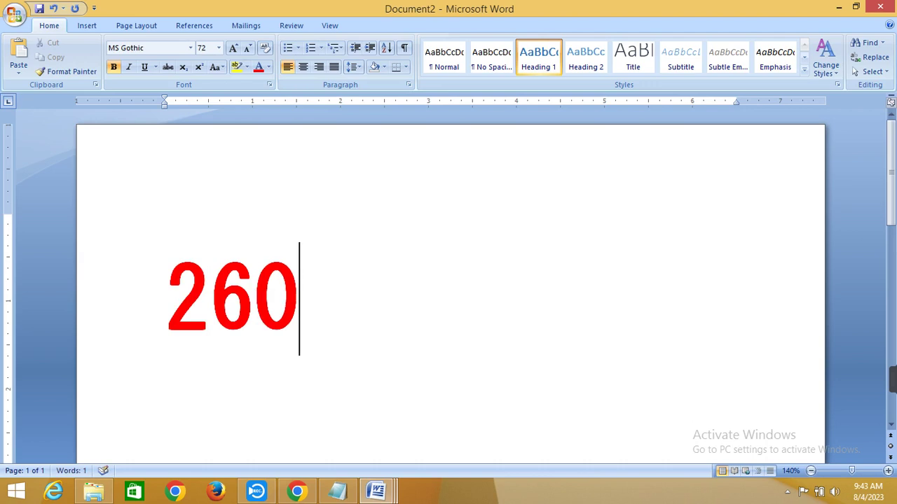
type("3")
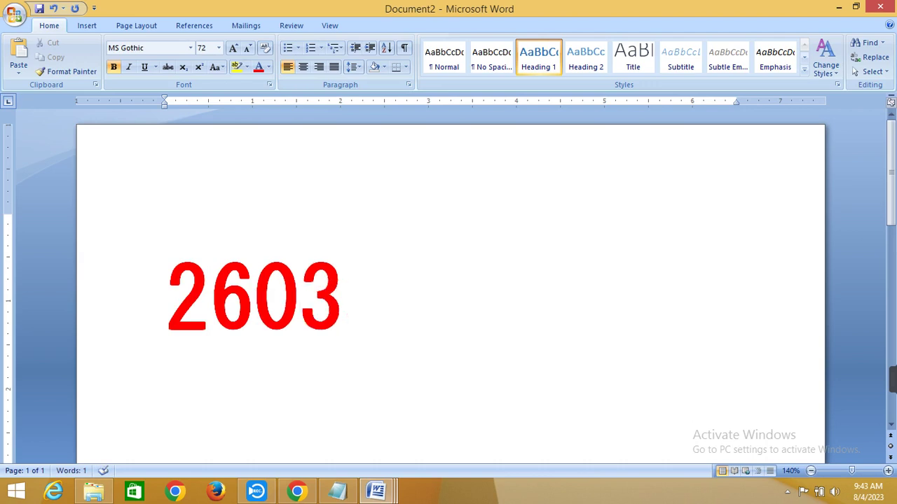
key("alt+x")
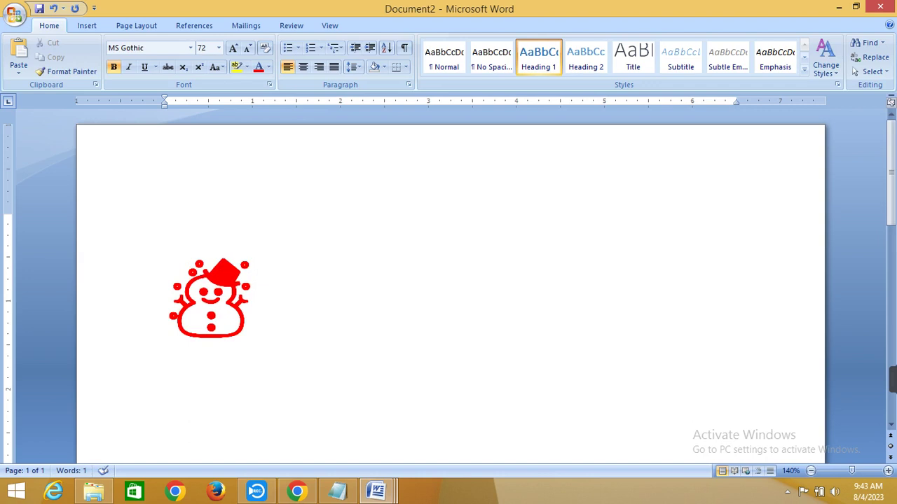
left_click(191, 48)
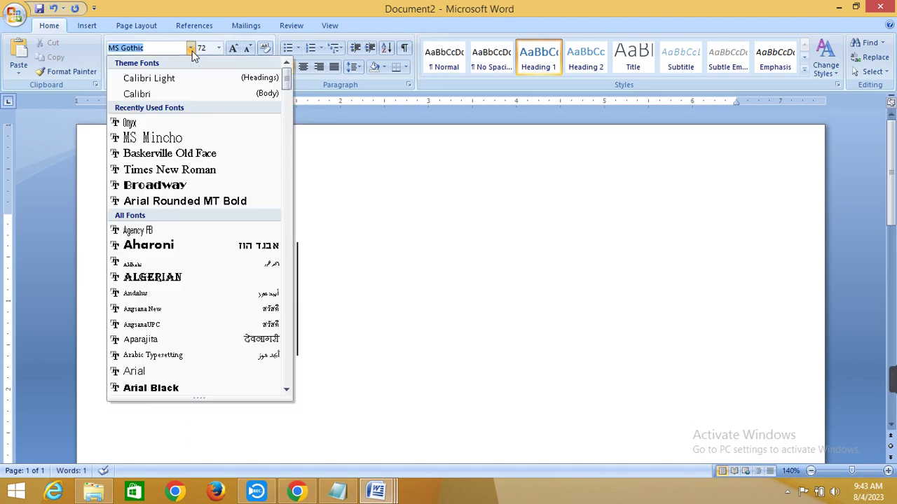
left_click(140, 126)
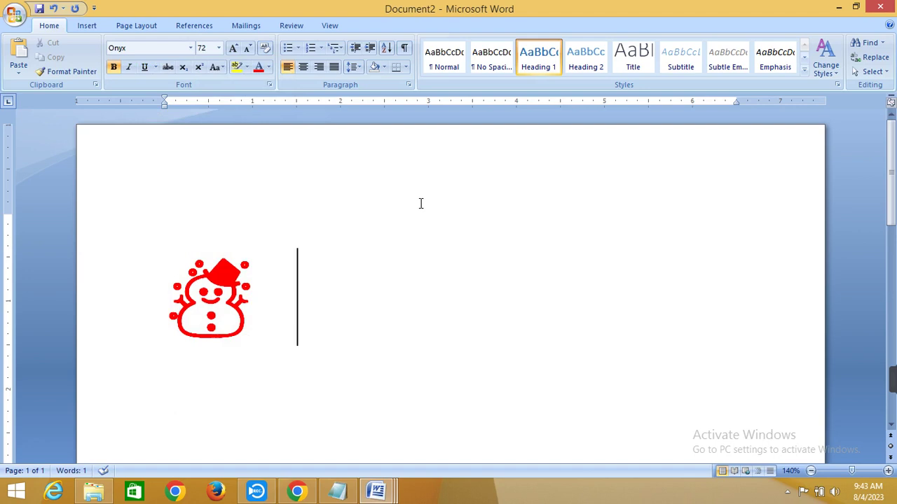
type("f000")
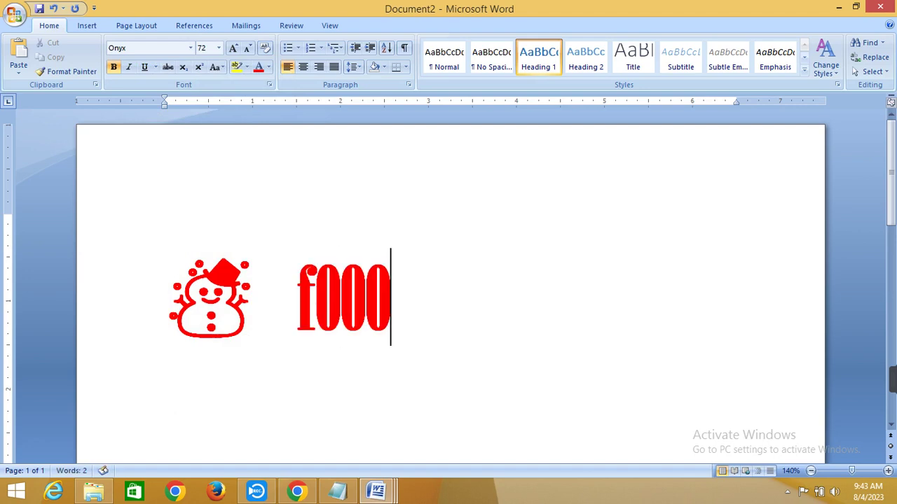
key("alt+x")
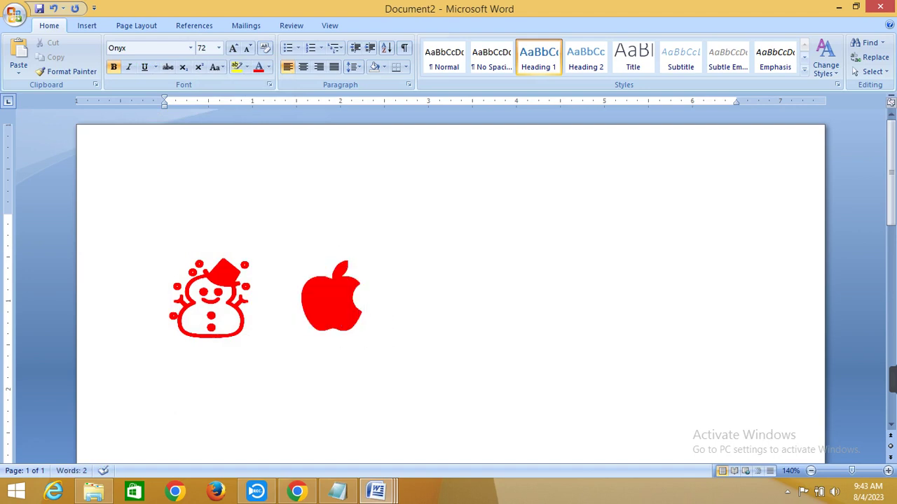
Check the two symbols, then switch to Document3 with the stationery price table.
left_click_drag(164, 289, 342, 290)
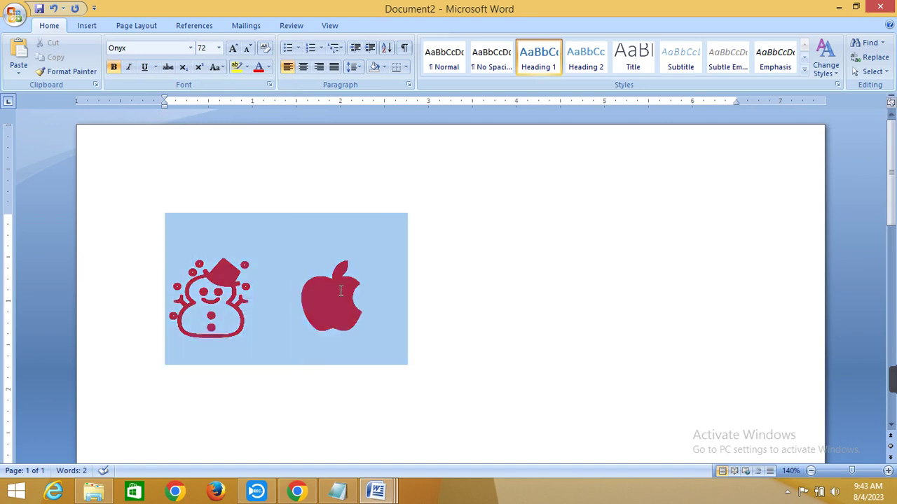
left_click(408, 322)
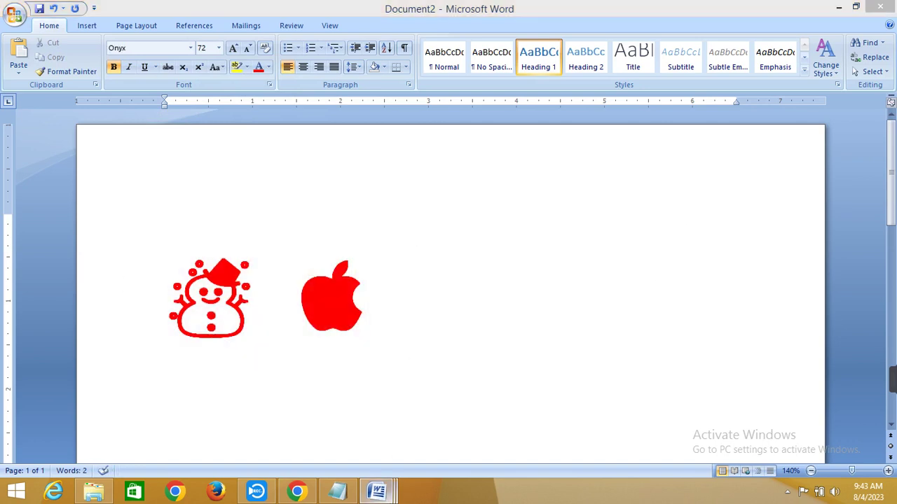
mouse_move(376, 491)
left_click(318, 438)
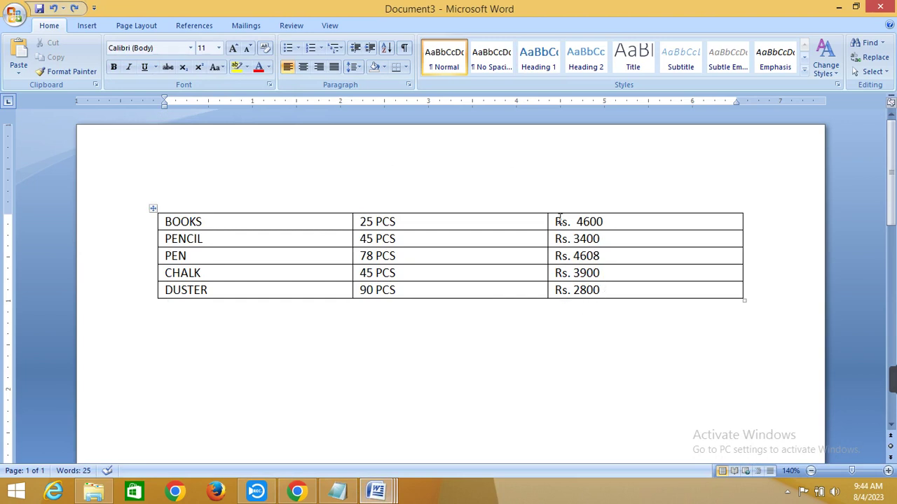
Convert the whole BOOKS–DUSTER price table to text with tabs as separators.
left_click_drag(558, 222, 569, 289)
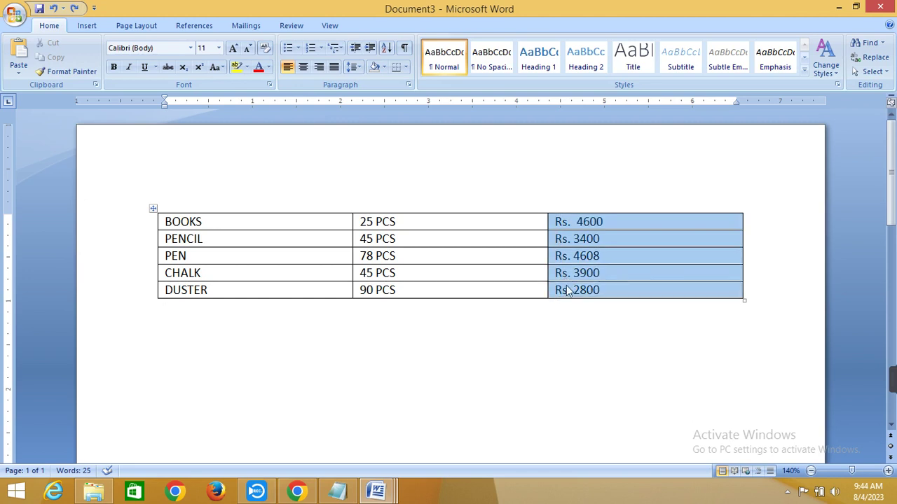
left_click(568, 289)
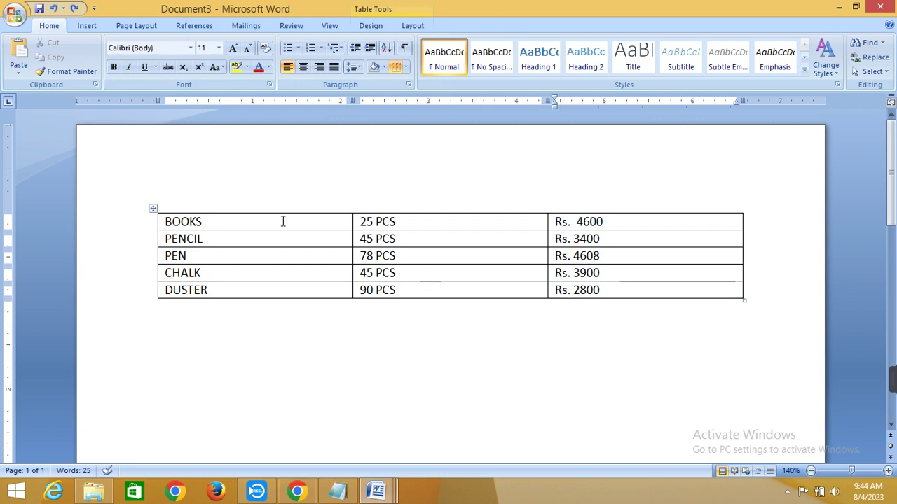
left_click_drag(283, 221, 612, 290)
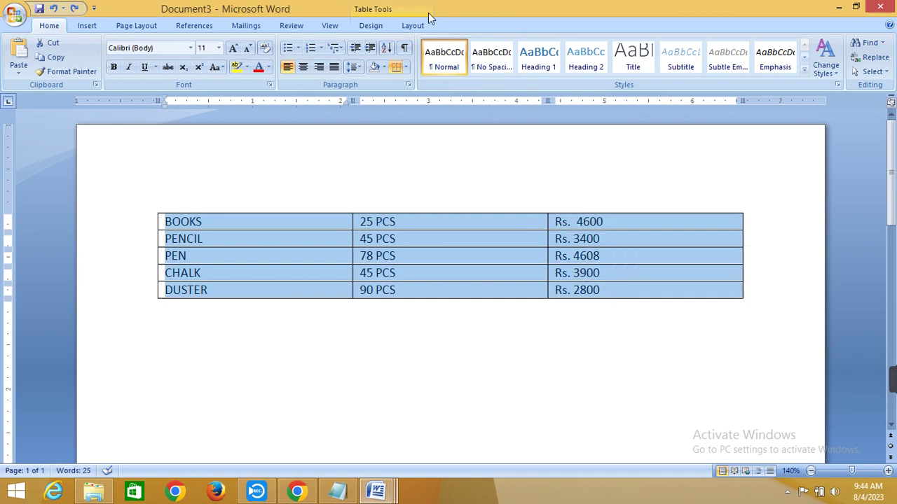
left_click(413, 25)
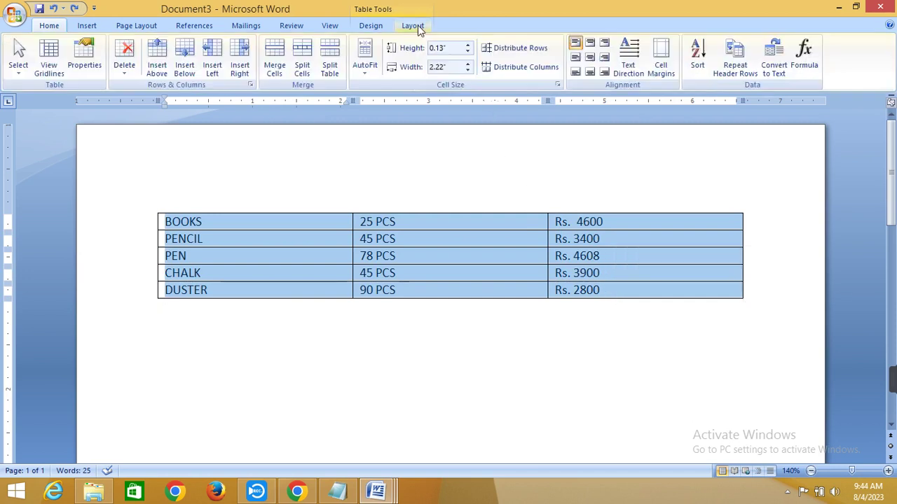
left_click(781, 63)
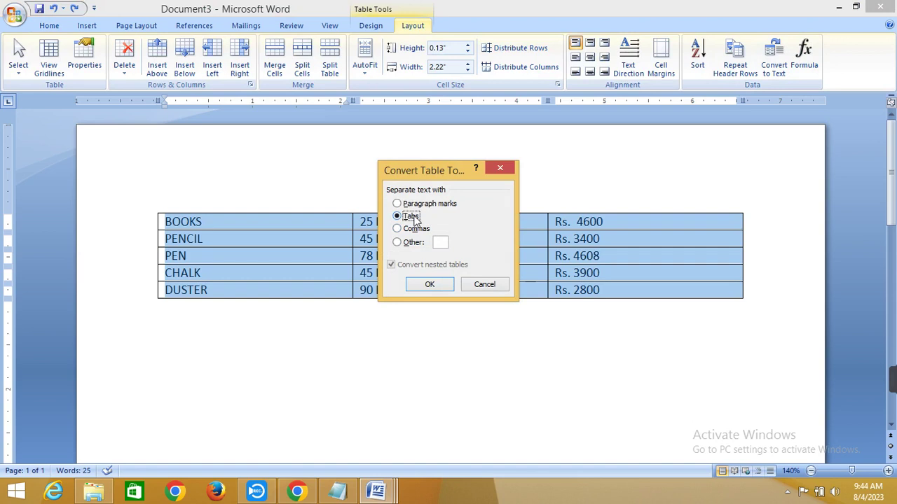
left_click(428, 285)
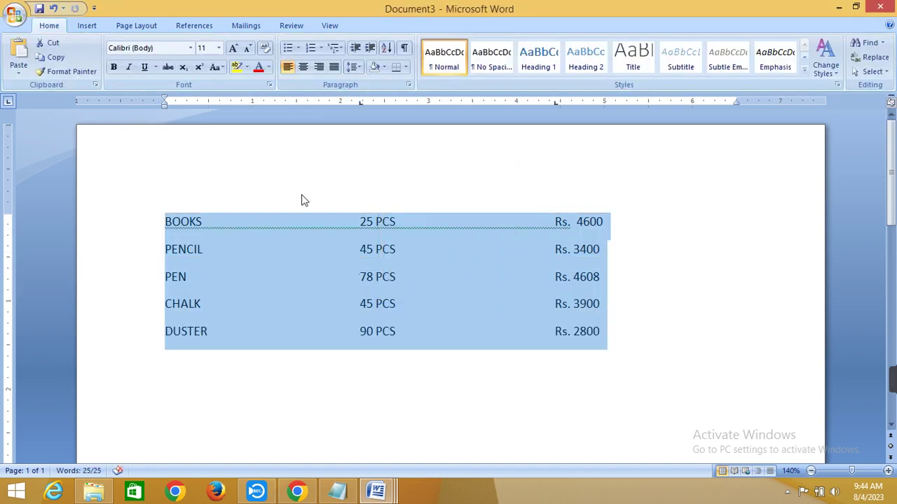
left_click(557, 227)
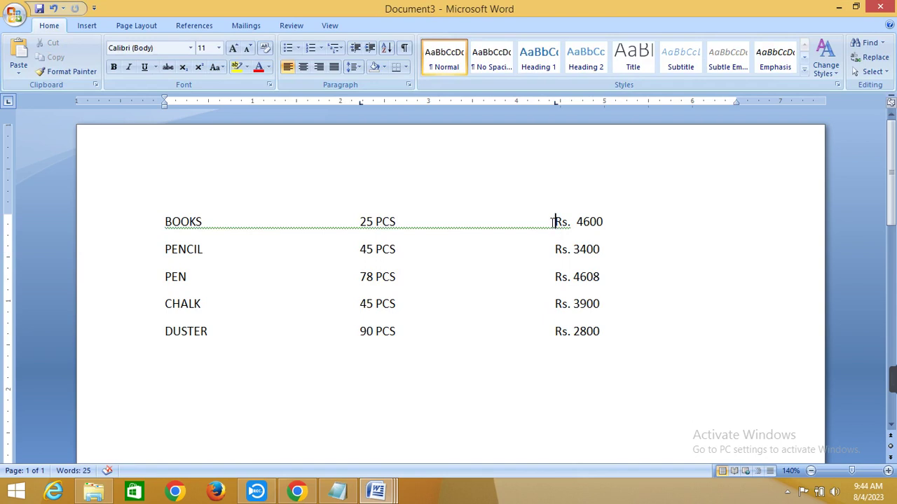
Strip the Rs. prefixes, convert the item list back into a table, and switch to Document4.
left_click_drag(552, 222, 569, 334)
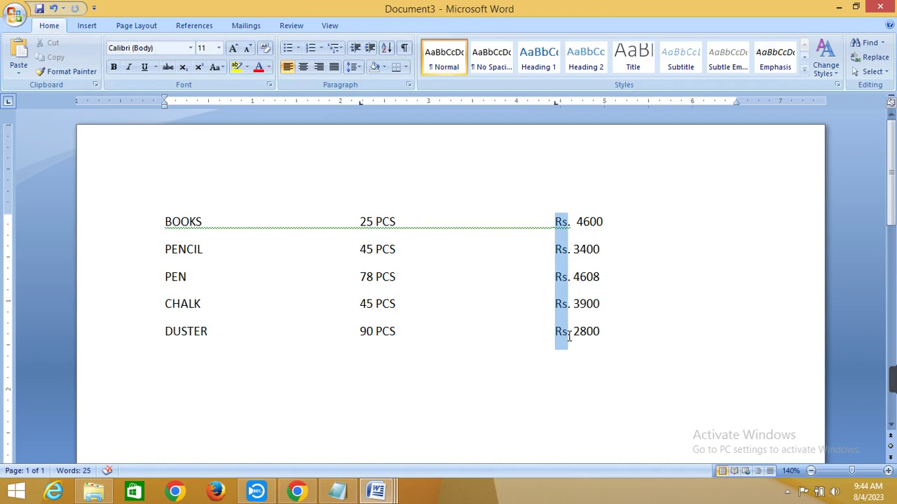
key("Delete")
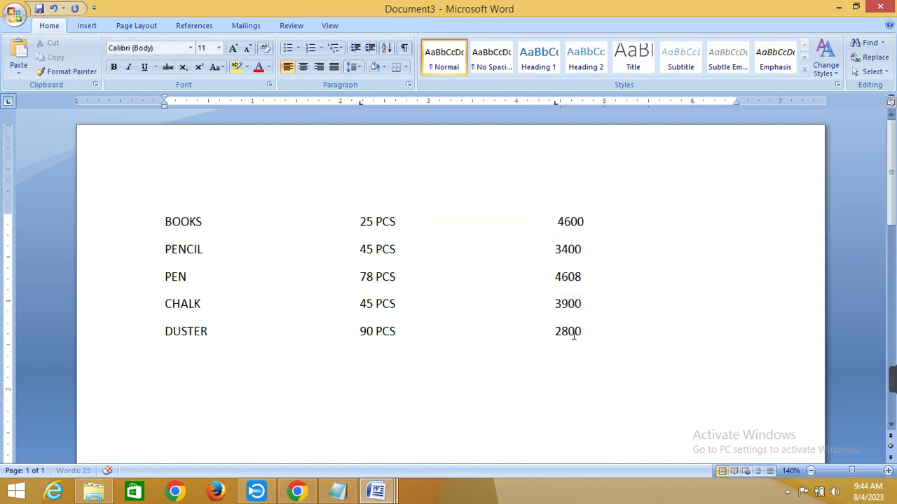
mouse_move(582, 332)
left_mouse_down()
mouse_move(247, 222)
mouse_move(165, 219)
left_mouse_up()
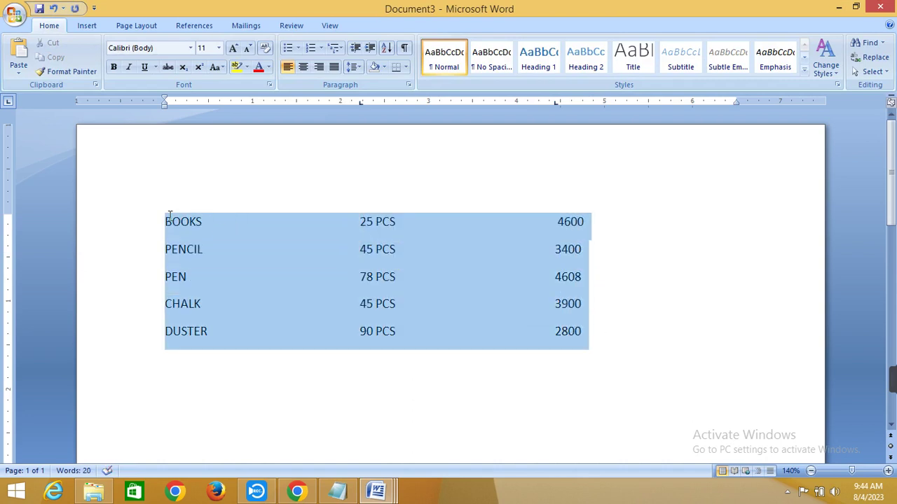
left_click(88, 28)
left_click(110, 70)
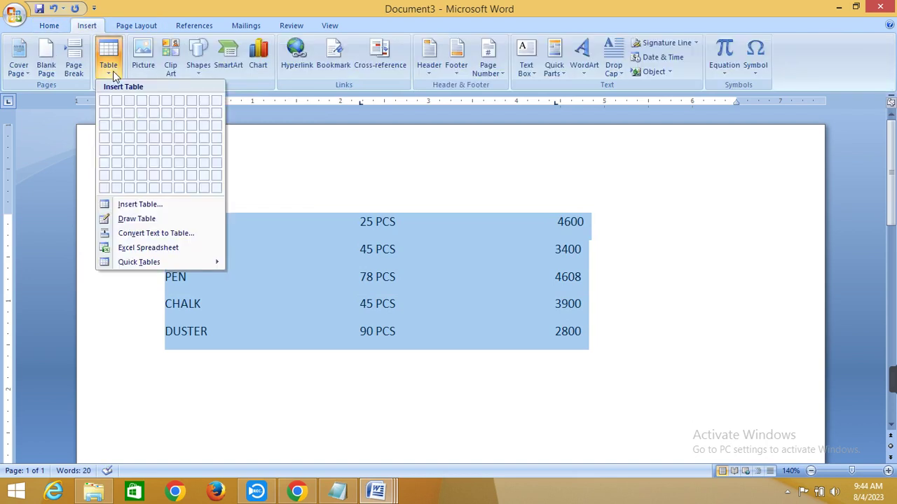
left_click(127, 205)
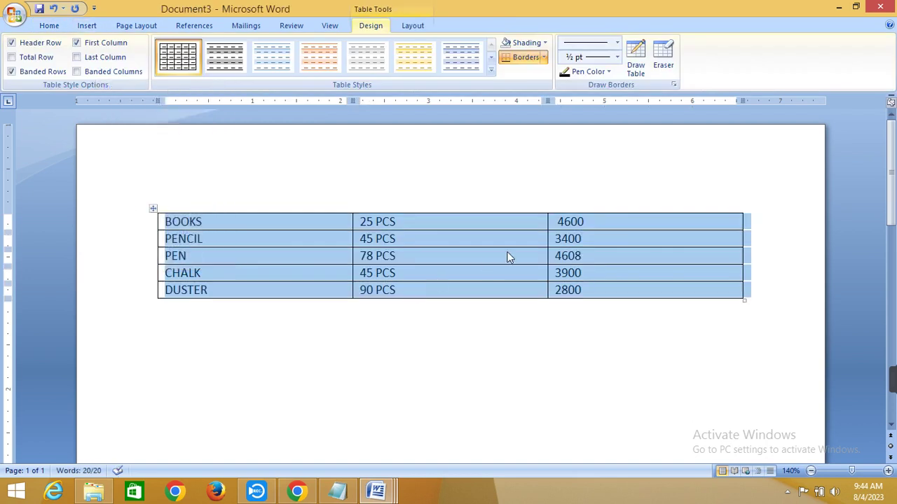
left_click(510, 258)
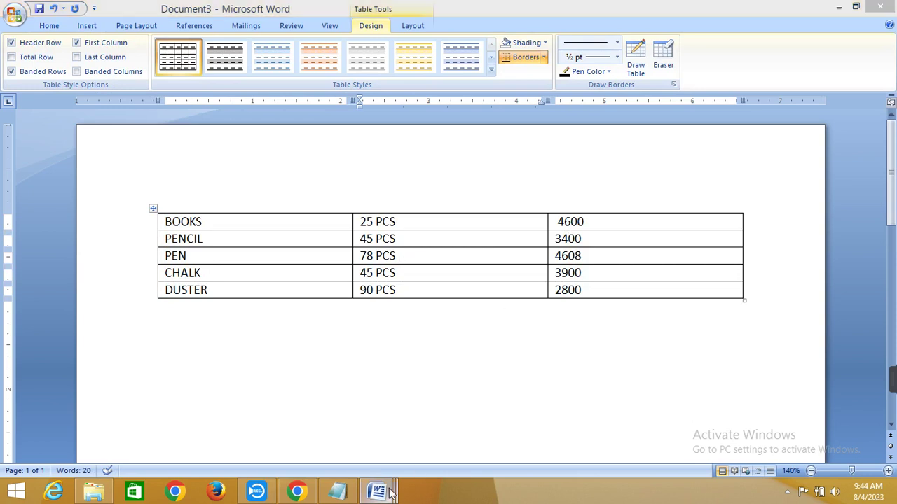
left_click(426, 437)
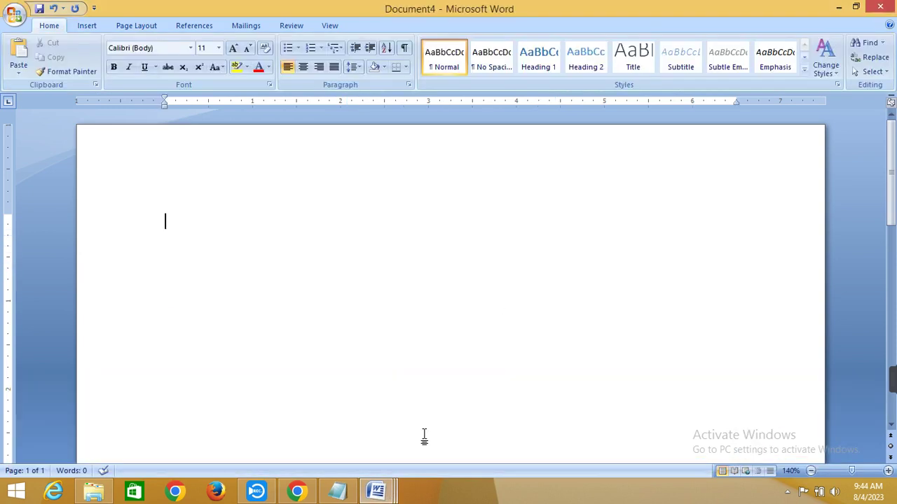
type("(T")
type("M)")
key("BackSpace")
key("alt")
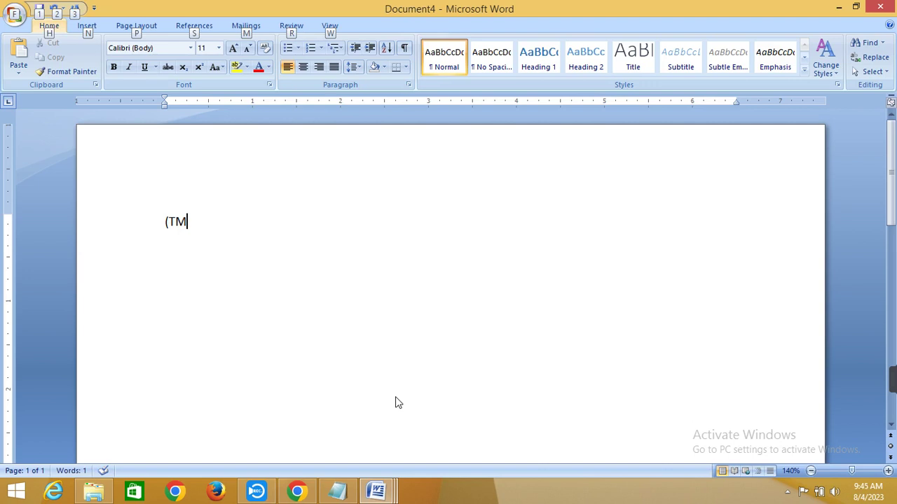
key("alt")
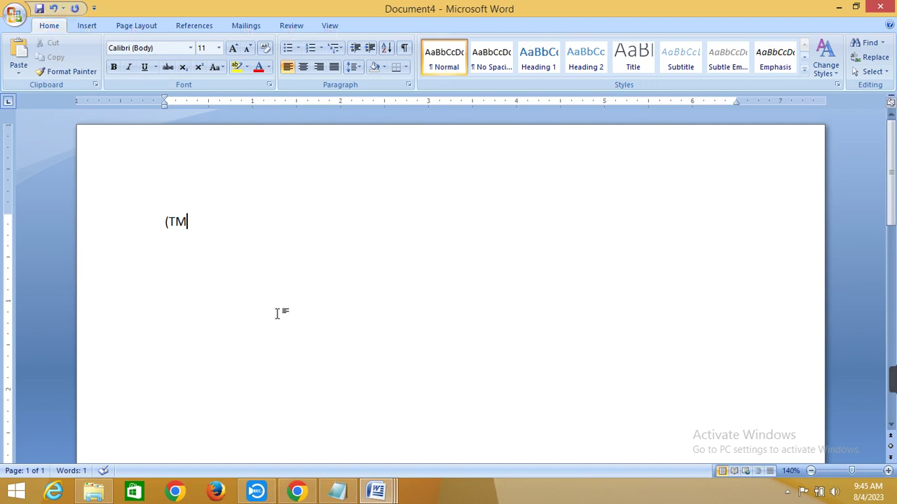
key("BackSpace")
key("BackSpace")
key("BackSpace")
type("(")
key("alt")
key("t")
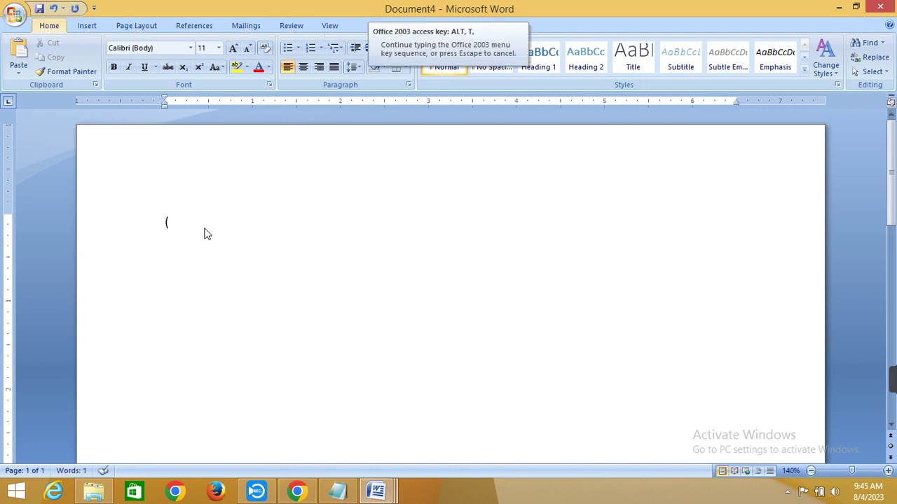
key("Escape")
type("TM")
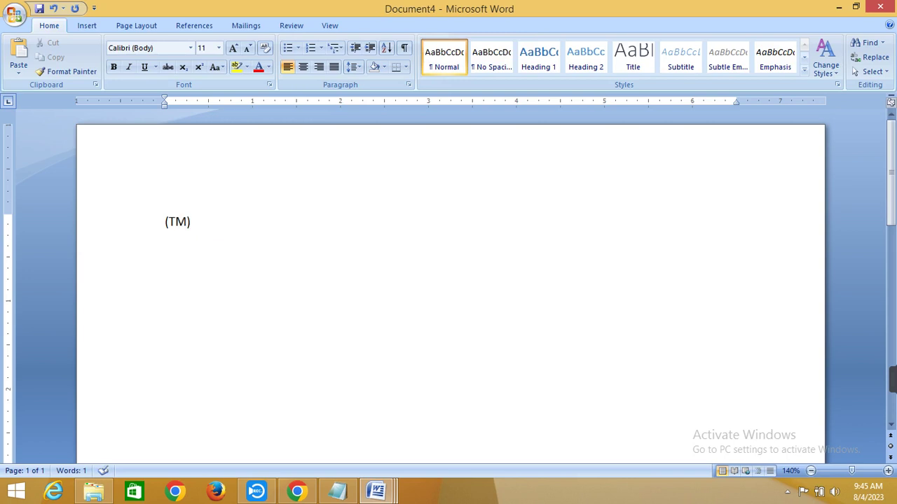
key("Return")
key("BackSpace")
key("BackSpace")
key("BackSpace")
key("BackSpace")
key("BackSpace")
type("(TM)")
key("BackSpace")
key("BackSpace")
key("alt")
key("t")
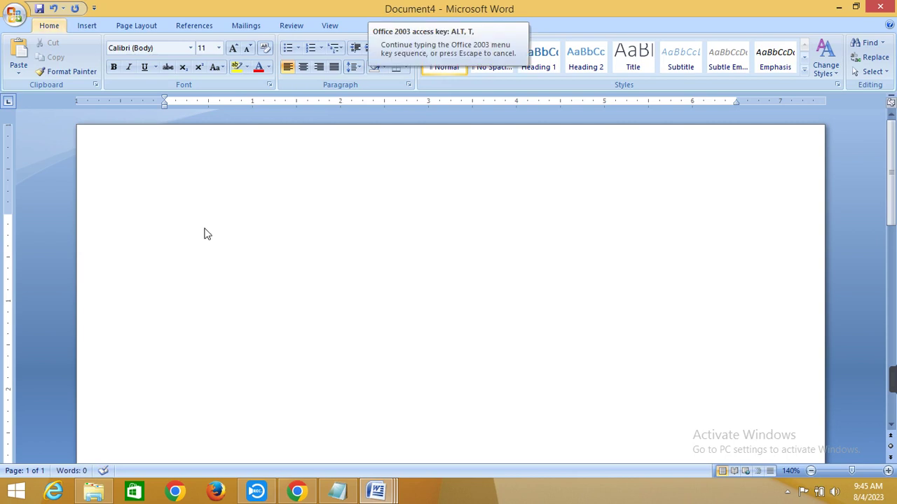
Type (TM) and, on a new line, (C), undoing the automatic © replacement.
key("Escape")
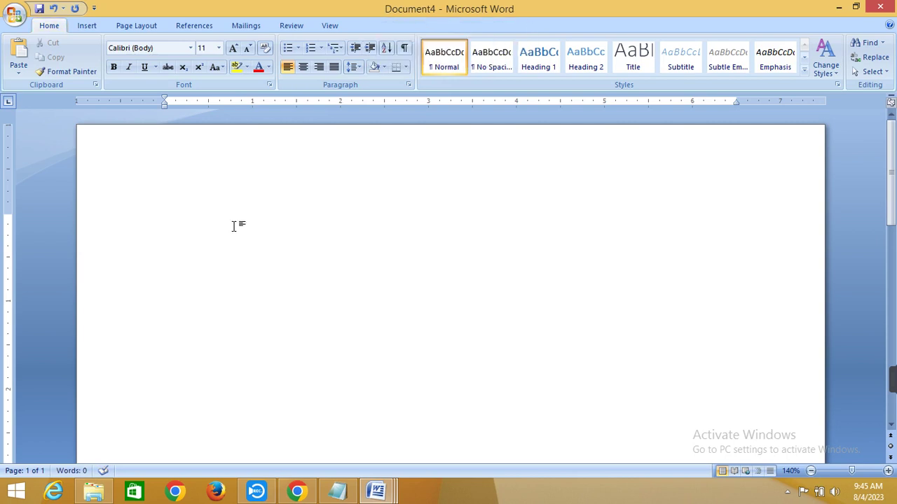
type("(TM)")
key("Return")
type("(C)")
key("ctrl+z")
Keep (C) as plain text and type (R) on a third line so it becomes ®.
key("BackSpace")
key("BackSpace")
type("(")
type("C)")
key("BackSpace")
key("BackSpace")
key("BackSpace")
type("(C)")
key("BackSpace")
key("Return")
type("(")
type("R)")
double_click(170, 276)
Grow the ® symbol to 48 pt.
left_click(233, 47)
left_click(233, 48)
left_click(234, 48)
left_click(233, 48)
left_click(234, 48)
left_click(234, 48)
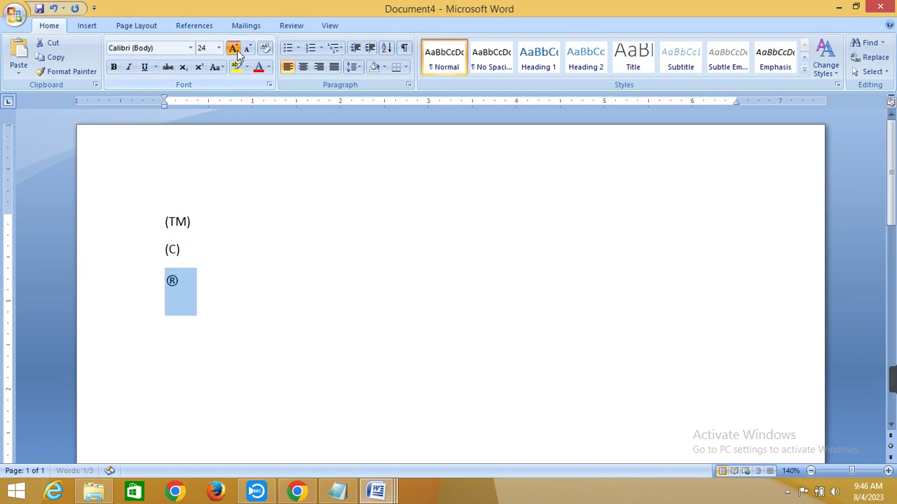
left_click(233, 48)
left_click(233, 47)
left_click(233, 47)
Add © and ™ symbols on new lines below the ®.
left_click(218, 322)
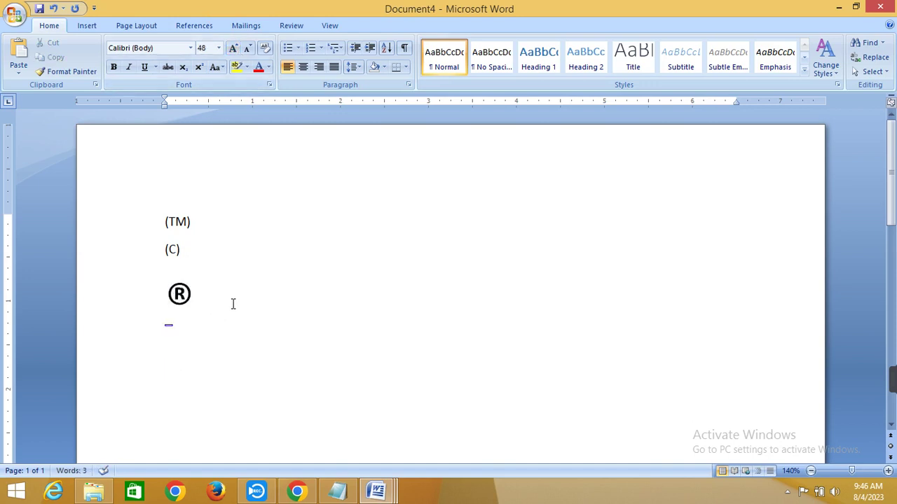
key("Return")
type("(C")
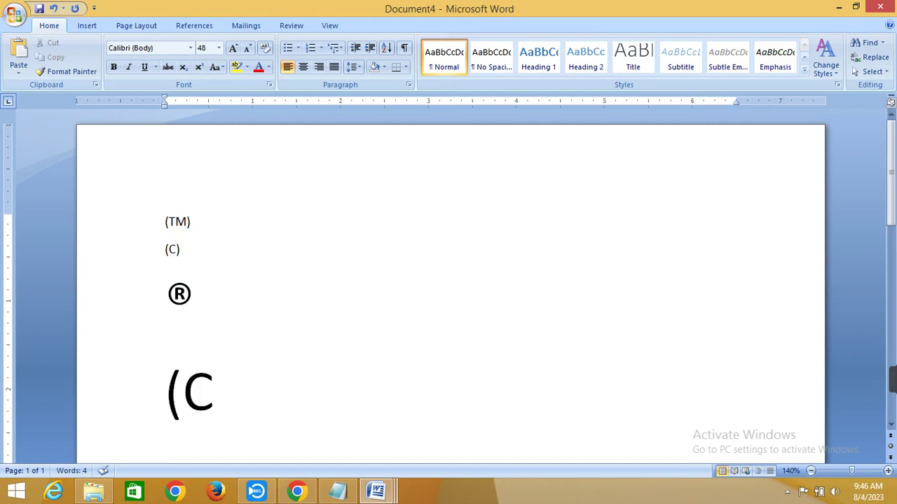
type(")")
scroll(230, 296, "down", 2)
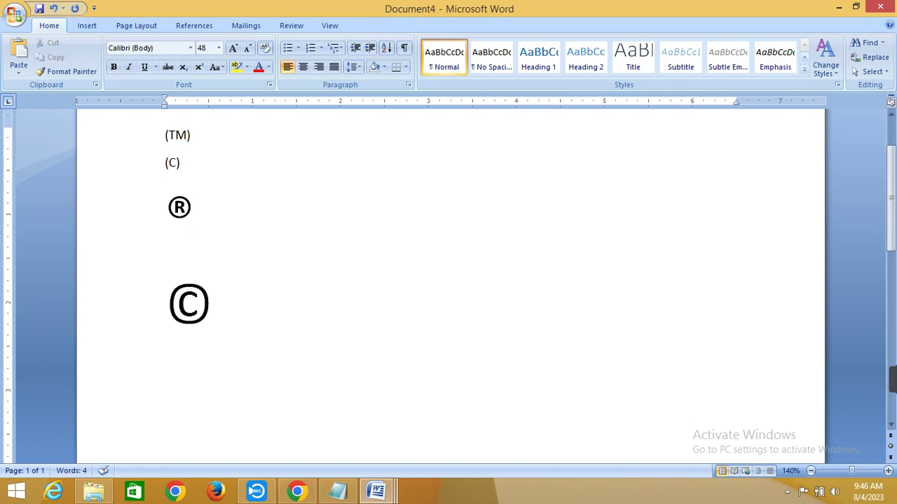
type("(T")
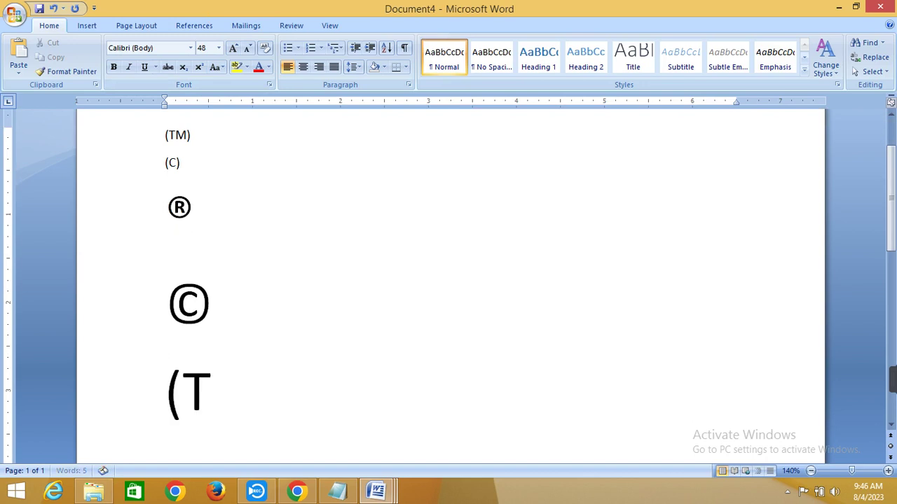
type("M)")
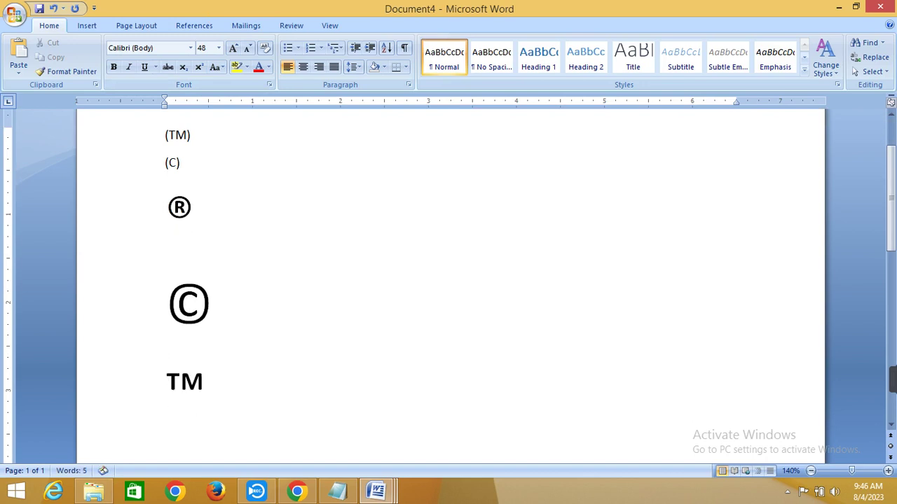
Delete the plain-text (TM) and (C) lines at the top.
left_click(199, 169)
scroll(198, 223, "up", 2)
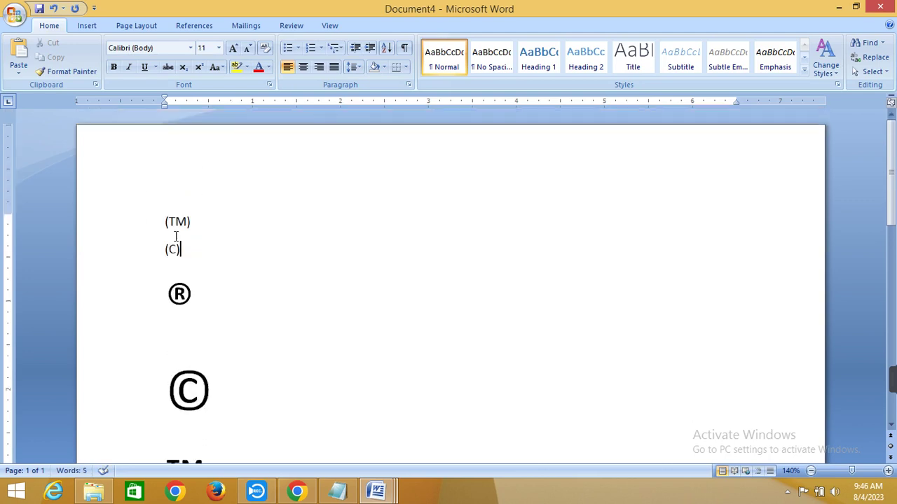
left_click_drag(181, 250, 165, 224)
key("Delete")
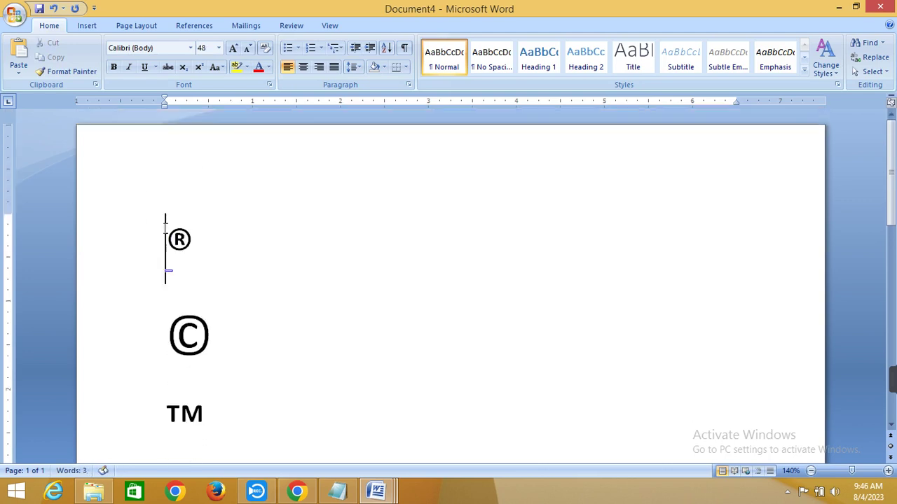
Switch to Document5 with the decimal-to-binary keyword list.
scroll(166, 230, "down", 2)
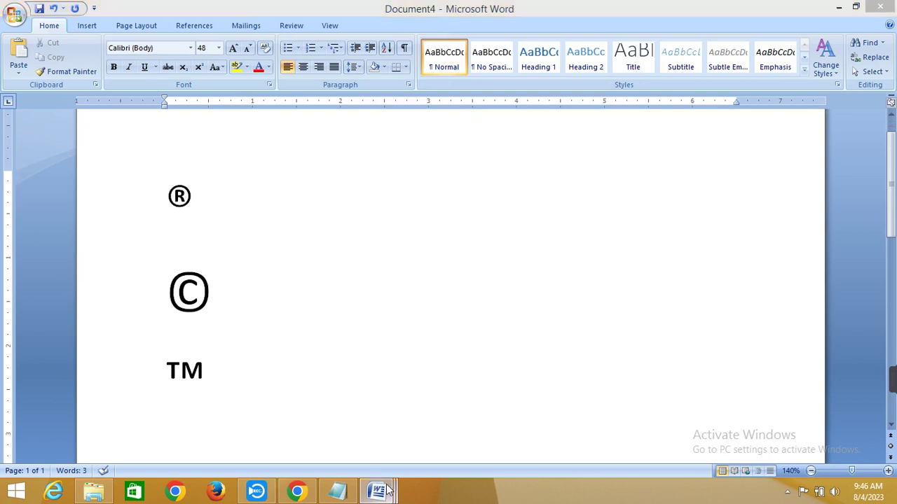
left_click(377, 491)
left_click(546, 440)
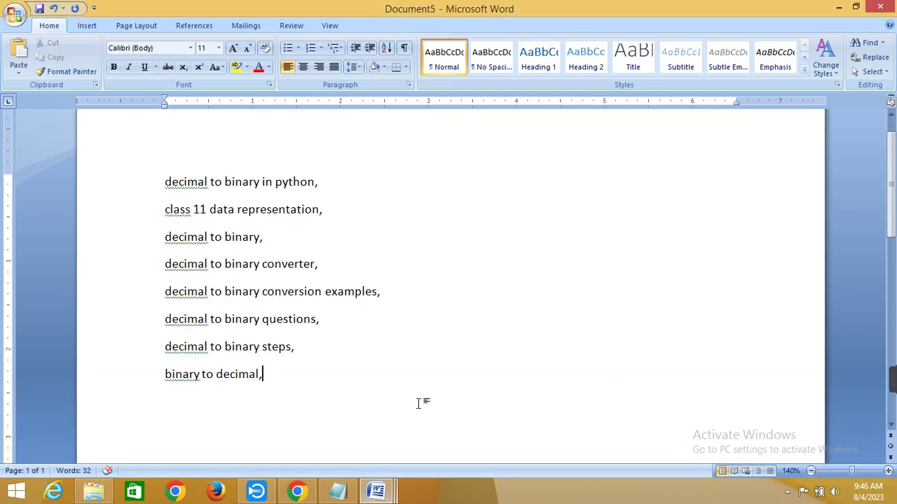
Hyperlink the word binary in the sixth line to the Top of the Document.
left_click_drag(166, 186, 218, 257)
left_click_drag(251, 369, 280, 386)
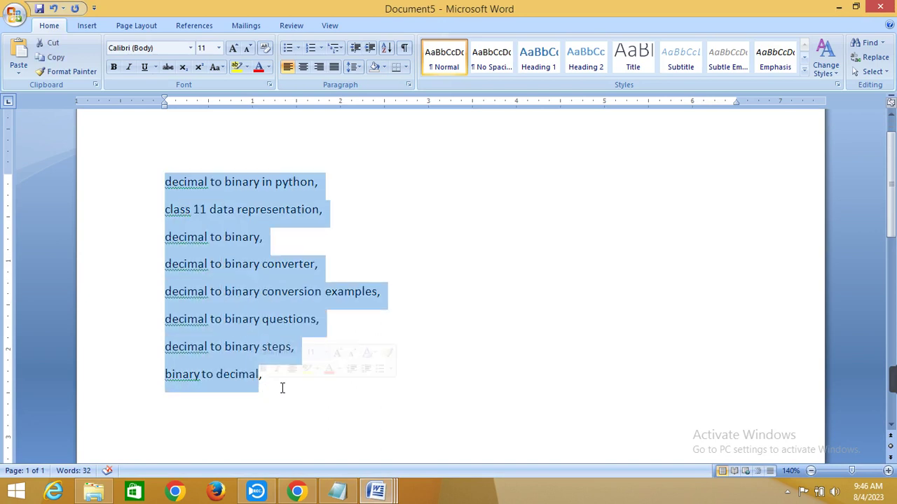
left_click(281, 386)
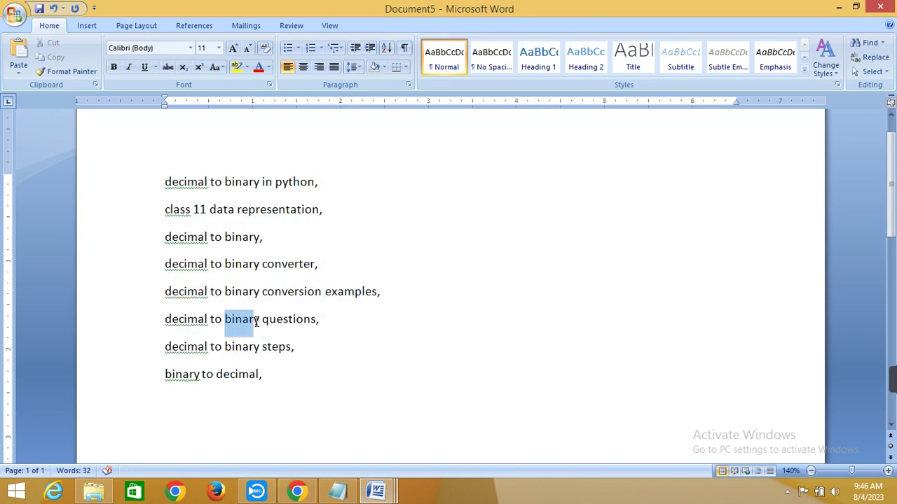
left_click_drag(226, 321, 260, 322)
right_click(244, 330)
left_click(274, 262)
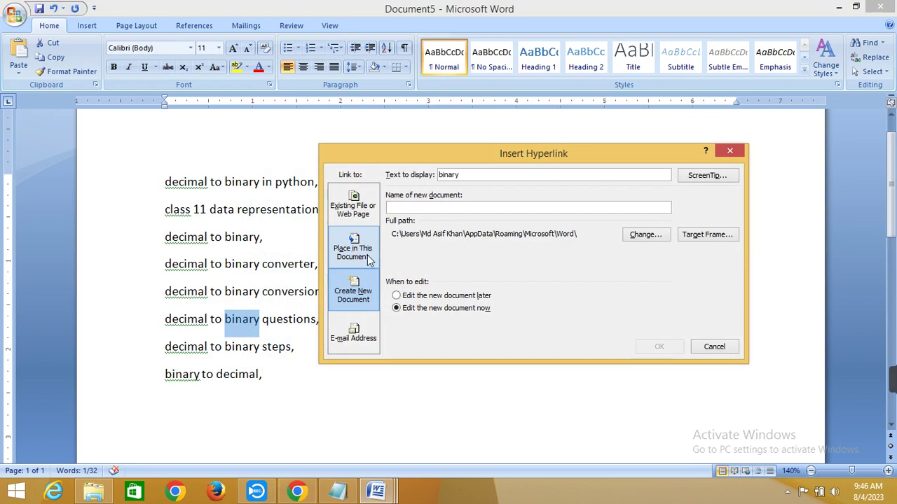
left_click(367, 255)
left_click(442, 208)
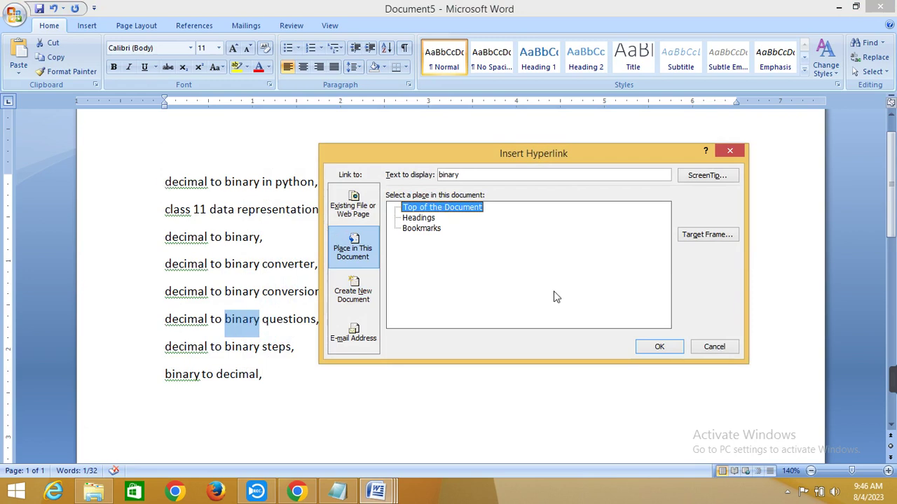
left_click(659, 347)
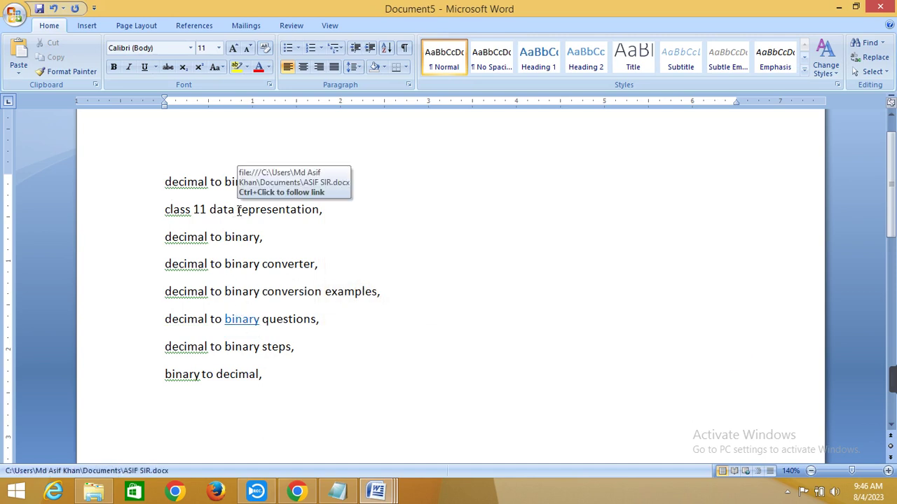
Look at the shortcut options for representation without changes, then select python, on line one.
left_click_drag(239, 211, 350, 218)
right_click(293, 213)
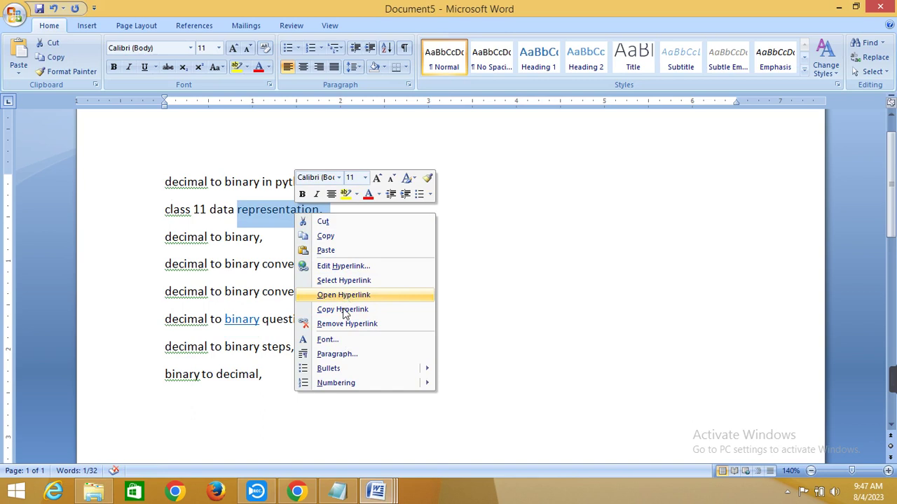
key("Escape")
left_click(249, 181)
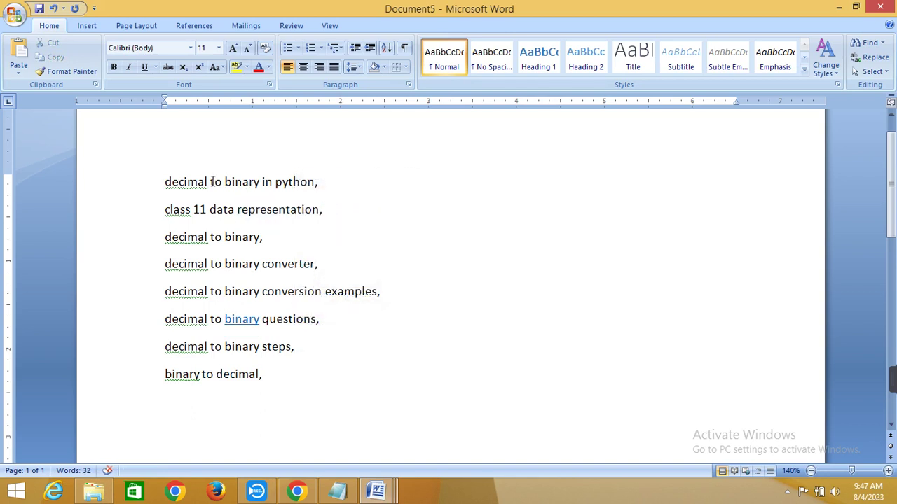
left_click_drag(278, 181, 317, 182)
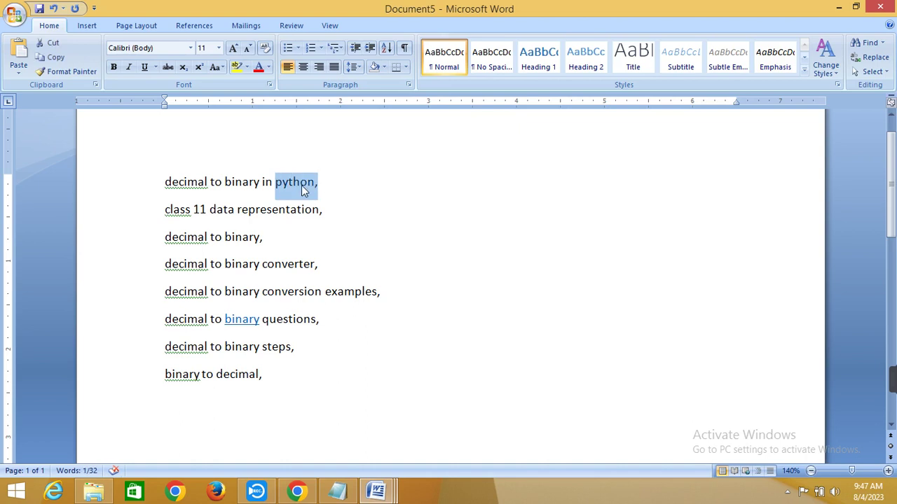
Hyperlink python, to a newly created document named PY, then close the PY window.
right_click(303, 185)
left_click(344, 297)
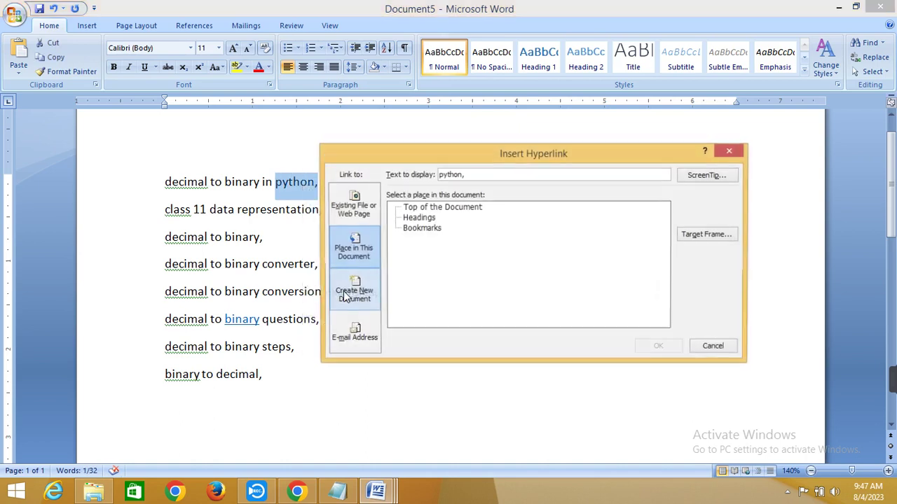
left_click(354, 298)
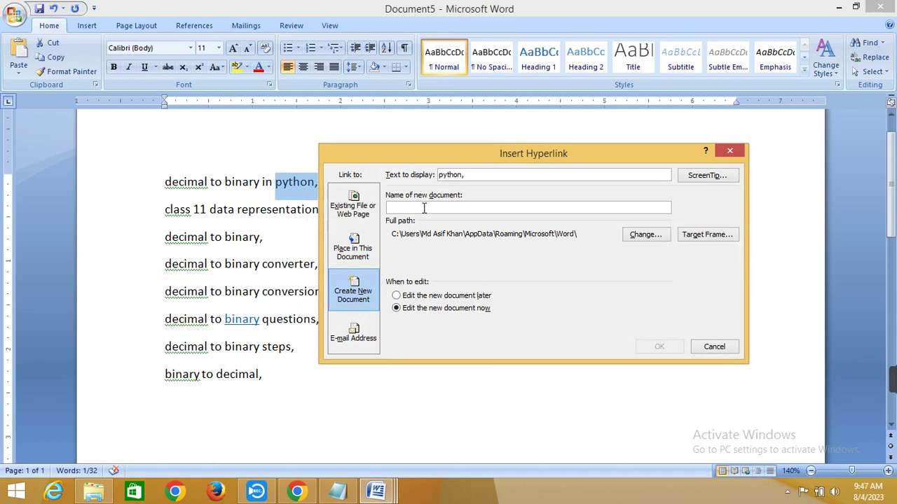
type("PY")
left_click(658, 348)
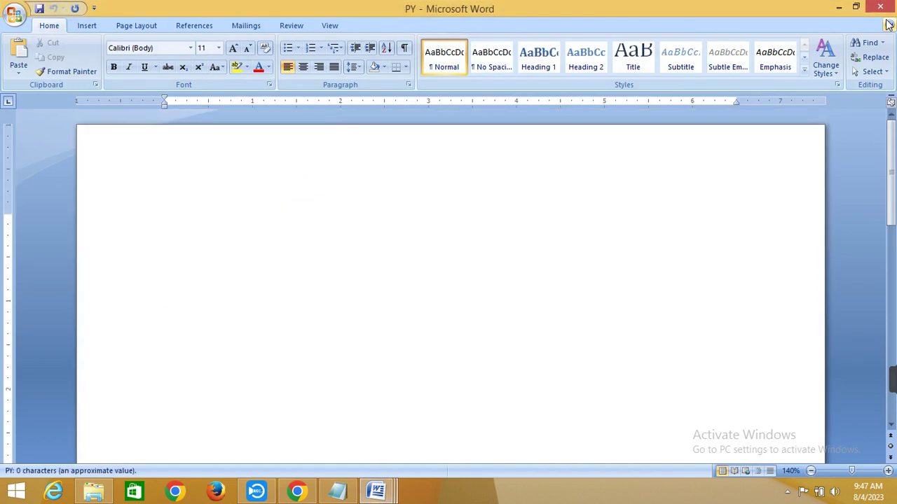
left_click(887, 24)
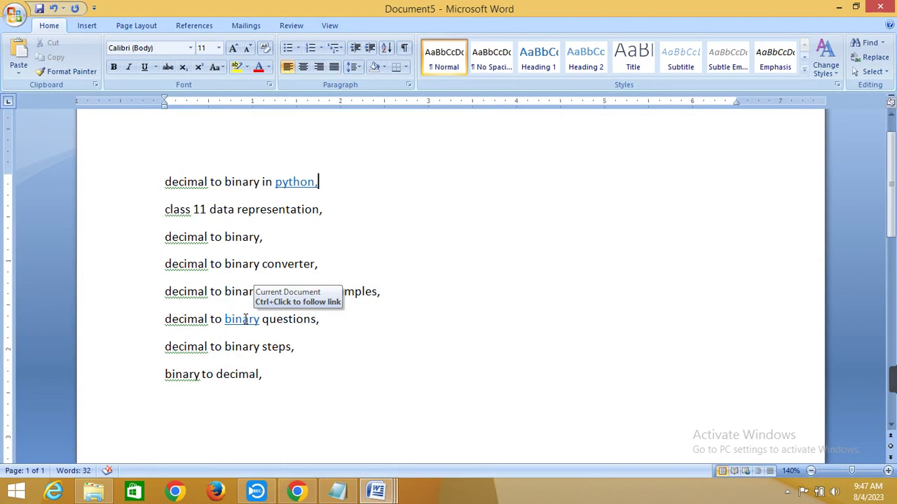
Select the whole keyword list and remove all its hyperlinks with Ctrl+Shift+F9.
left_click(243, 319)
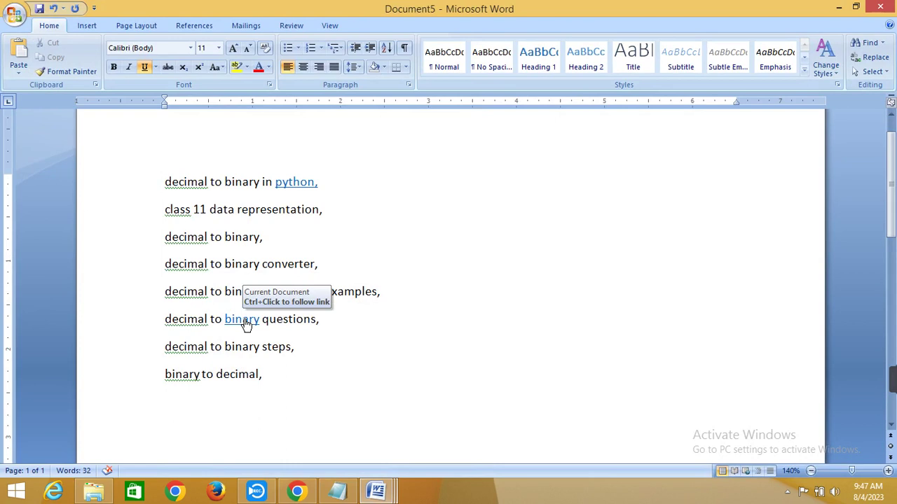
left_click(246, 323, "ctrl")
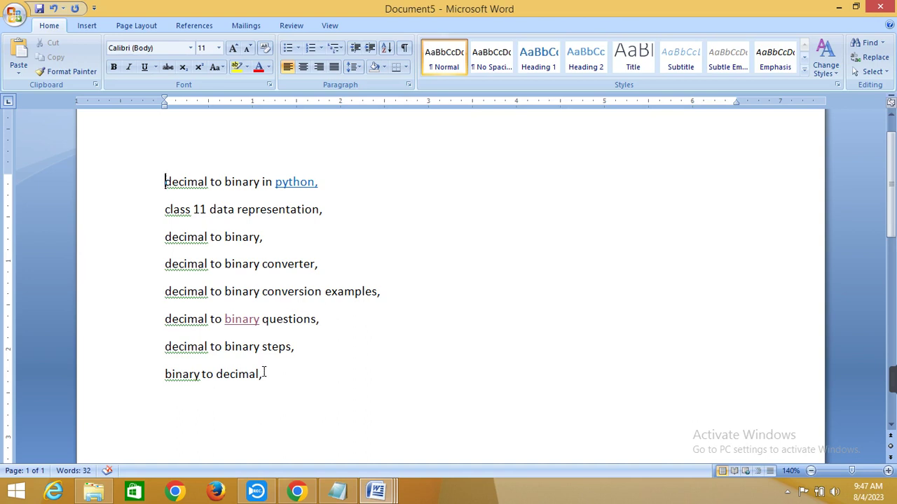
left_click_drag(272, 389, 168, 187)
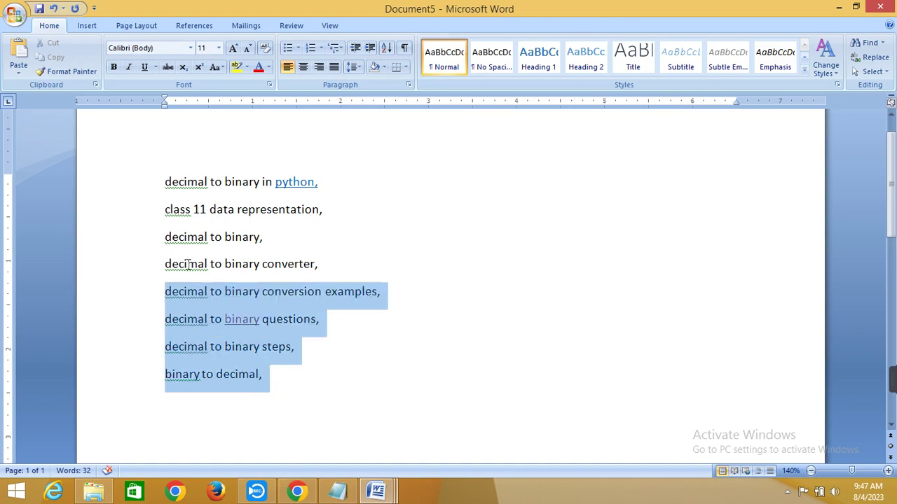
key("ctrl+shift+F9")
left_click(374, 400)
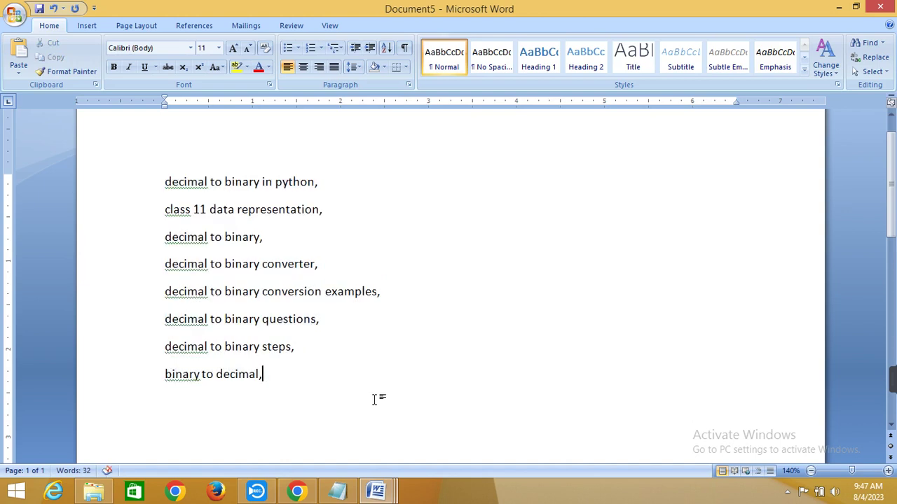
left_click(376, 491)
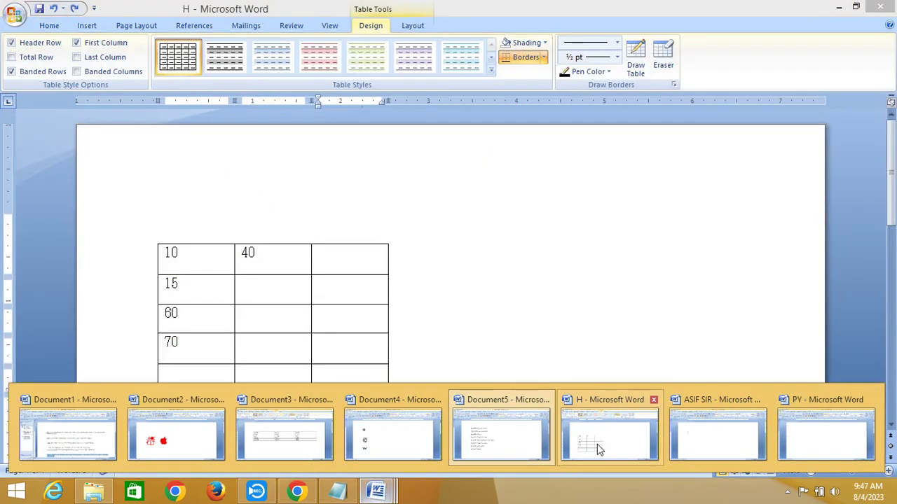
In document H, add a =SUM(a1,b1) field to the top-right cell, showing 50.
left_click(597, 444)
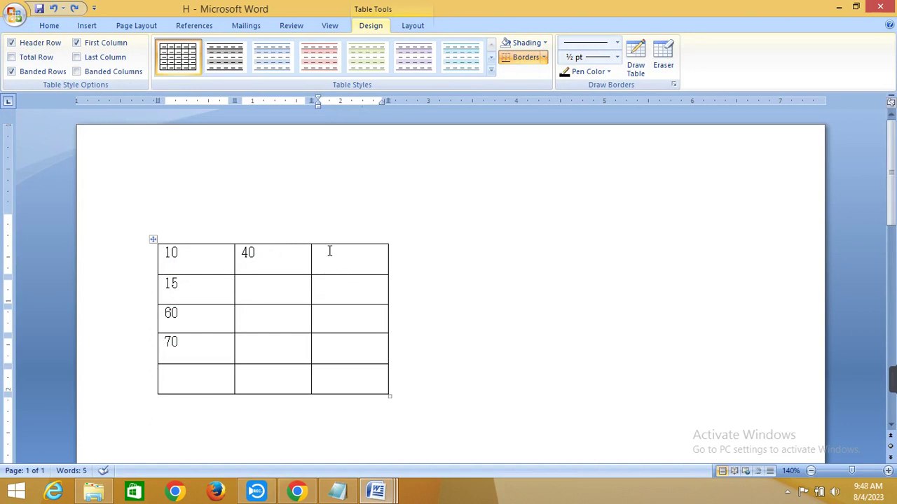
key("ctrl+F9")
type("=SUM(a1")
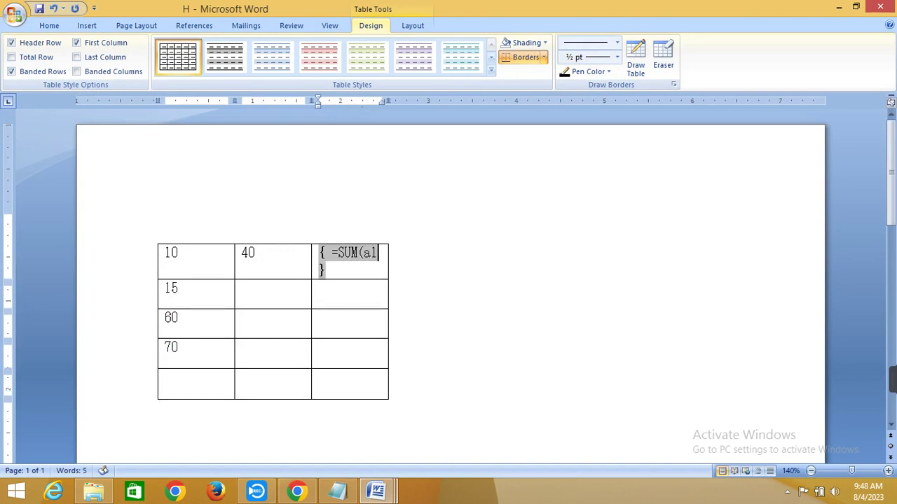
type(",")
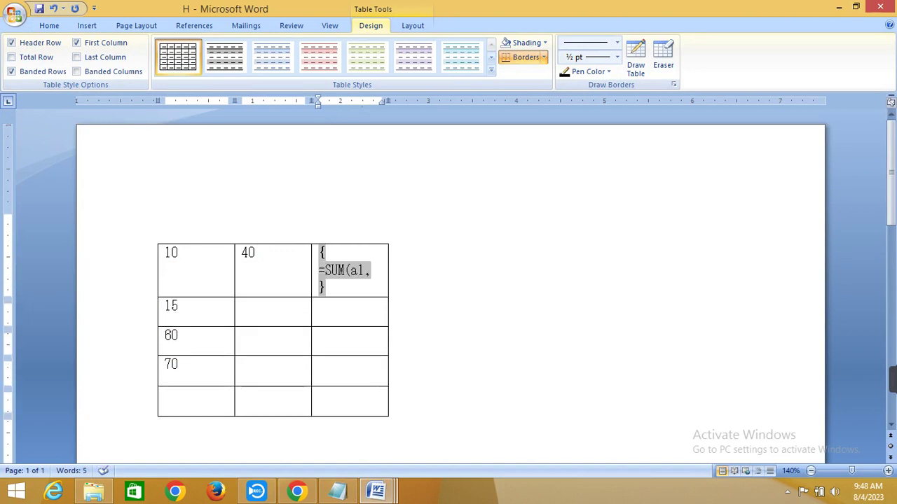
type("b1")
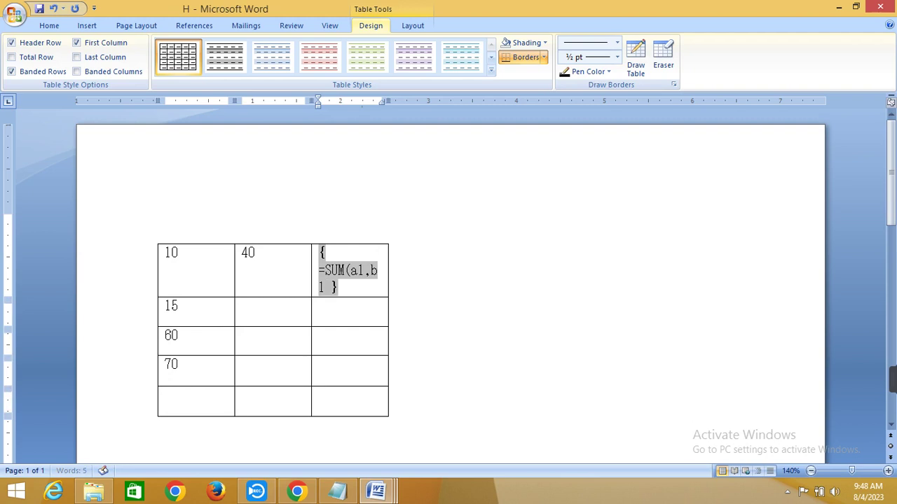
type(")")
key("F9")
left_click(360, 258)
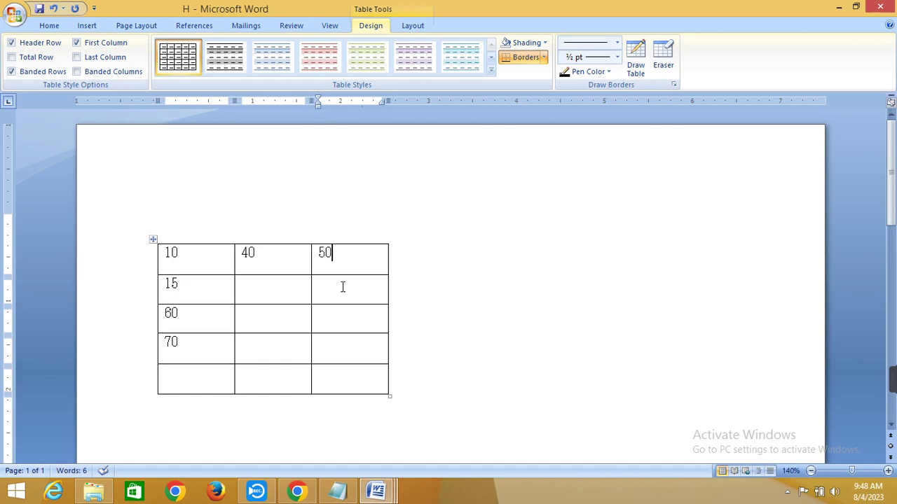
Insert a =sum(above) field in the bottom-left cell so it totals the column to 155.
left_click(189, 382)
key("ctrl+F9")
type("=sum")
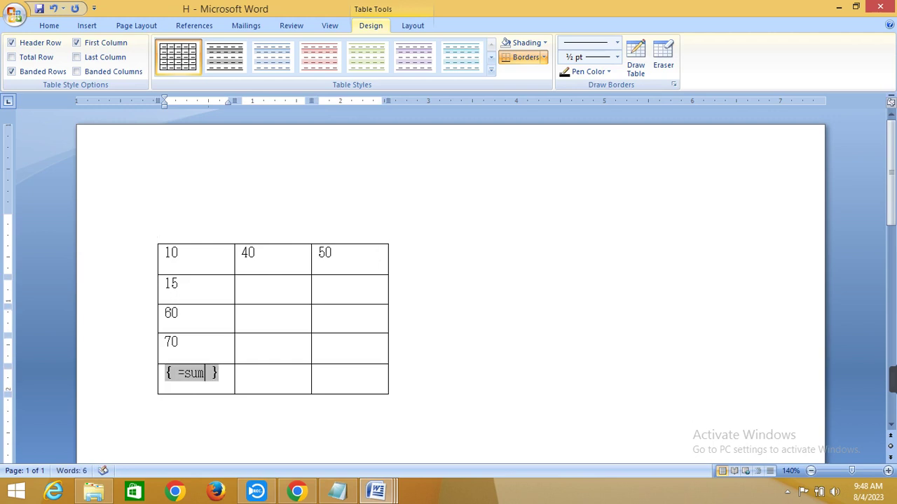
type("(ab")
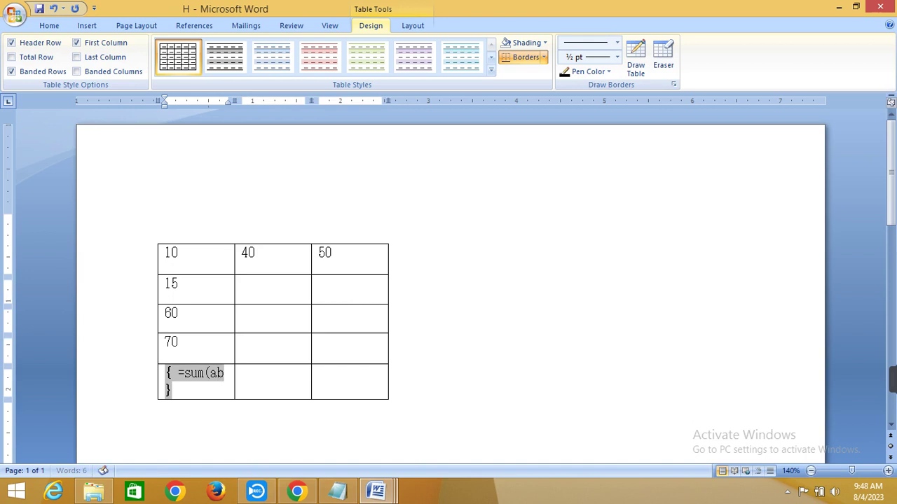
type("ove)")
key("F9")
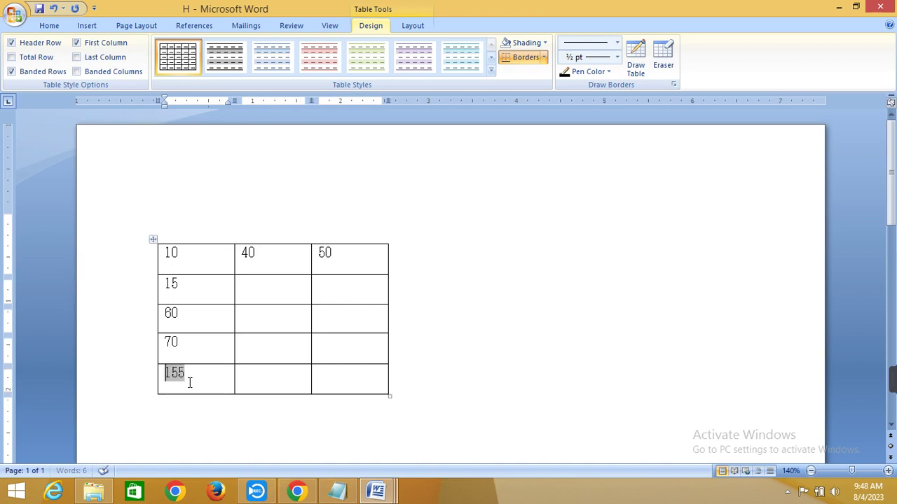